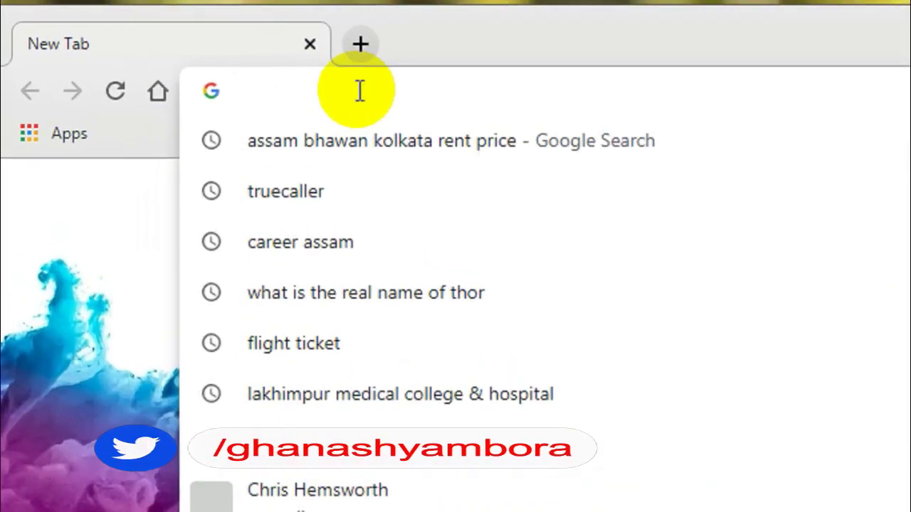
Go to sebaonline.org using the 'seba' address-bar autocomplete suggestion.
{"action": "type", "text": "s"}
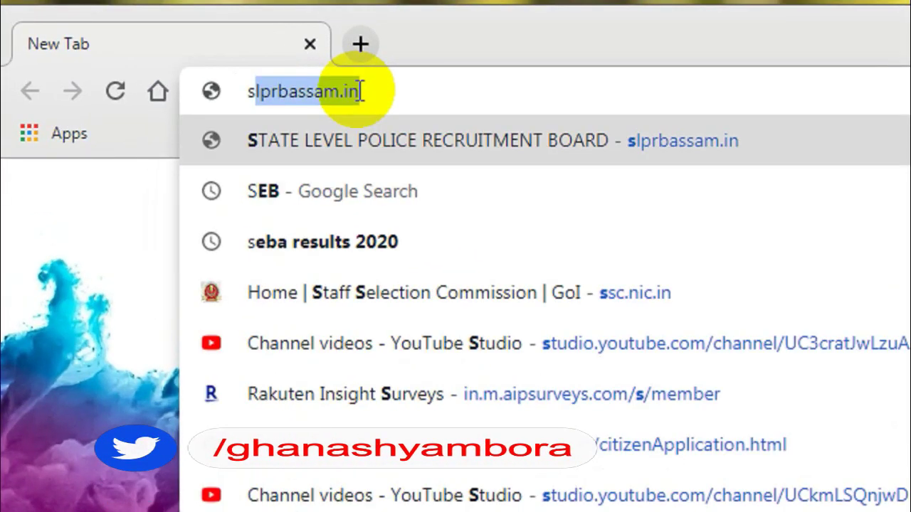
{"action": "type", "text": "eba"}
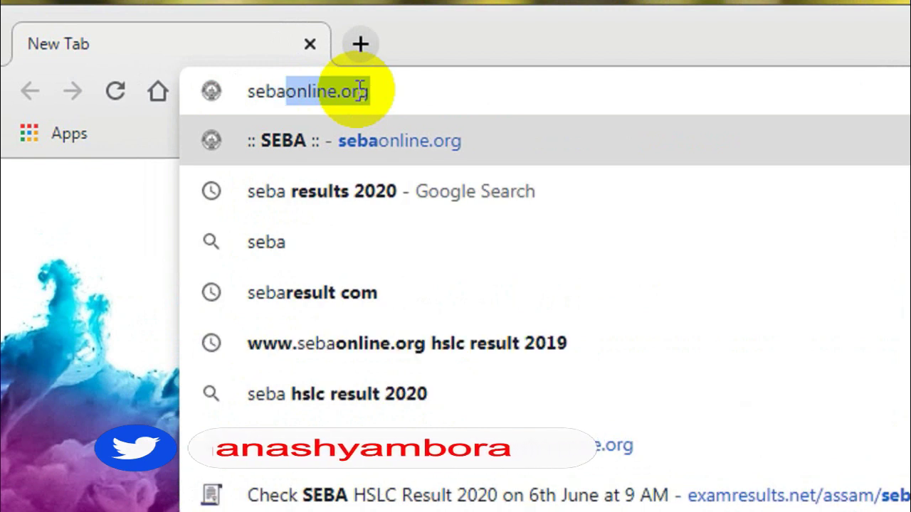
{"action": "key", "text": "Right"}
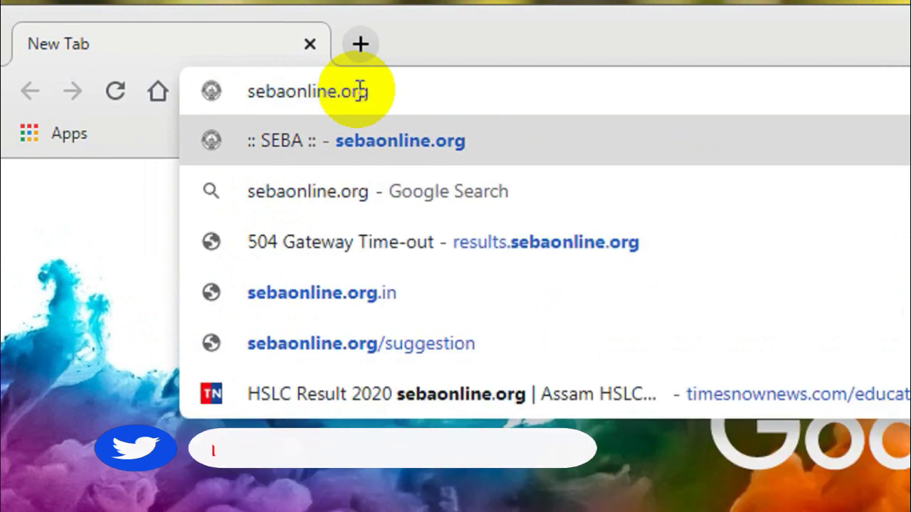
{"action": "key", "text": "Return"}
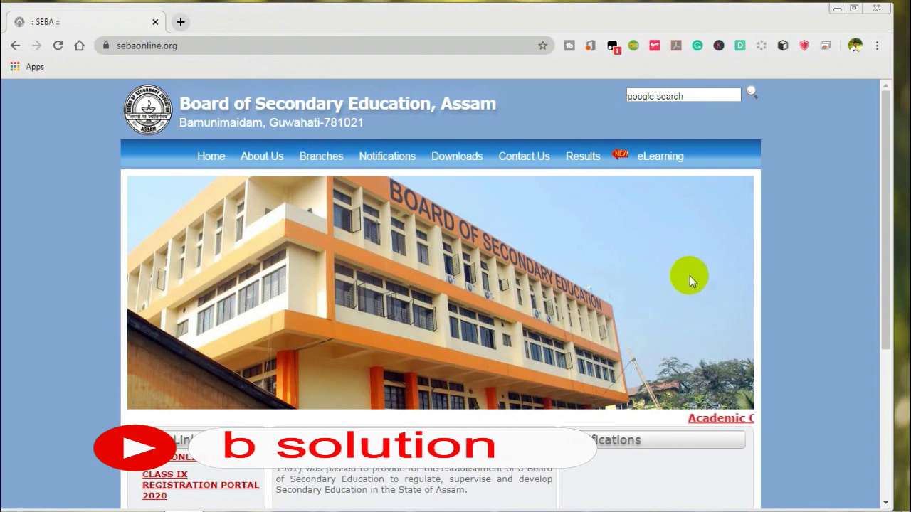
Open 'Portal for Rechecking & Photocopy' from the home page's Quick Link section.
{"action": "left_click_drag", "start_coordinate": [889, 179], "coordinate": [896, 250]}
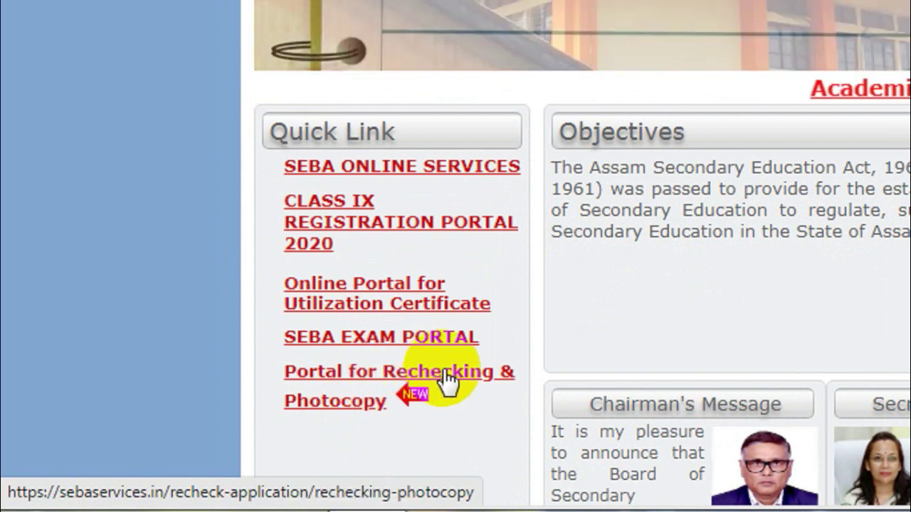
{"action": "left_click", "coordinate": [446, 381]}
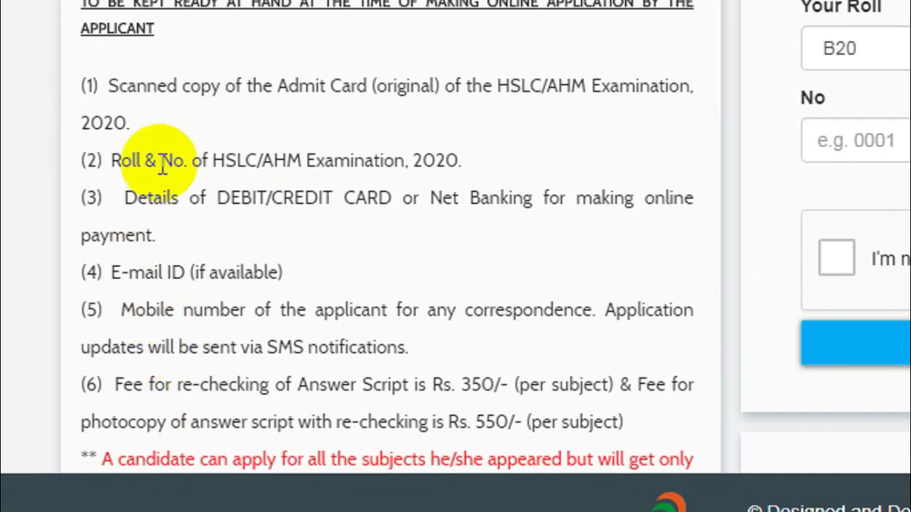
{"action": "left_click_drag", "start_coordinate": [264, 127], "coordinate": [466, 142]}
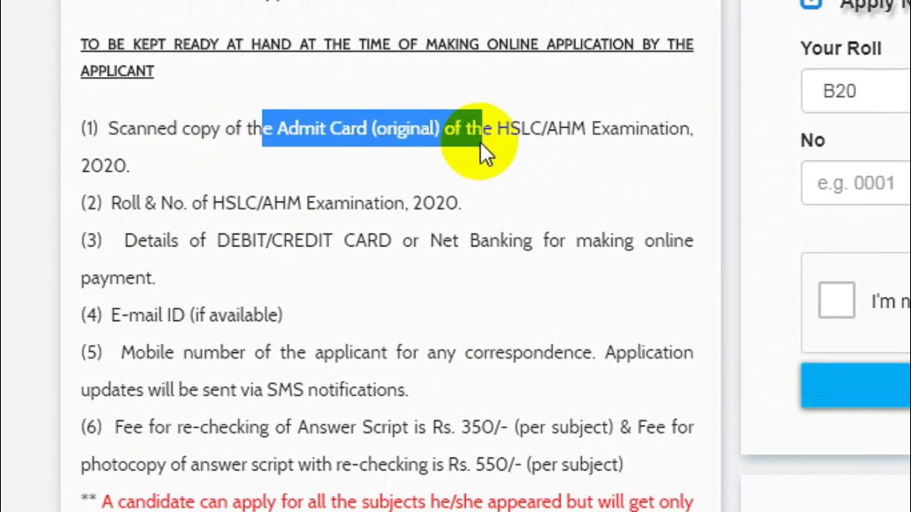
{"action": "left_click", "coordinate": [110, 200]}
{"action": "left_click_drag", "start_coordinate": [110, 199], "coordinate": [465, 216]}
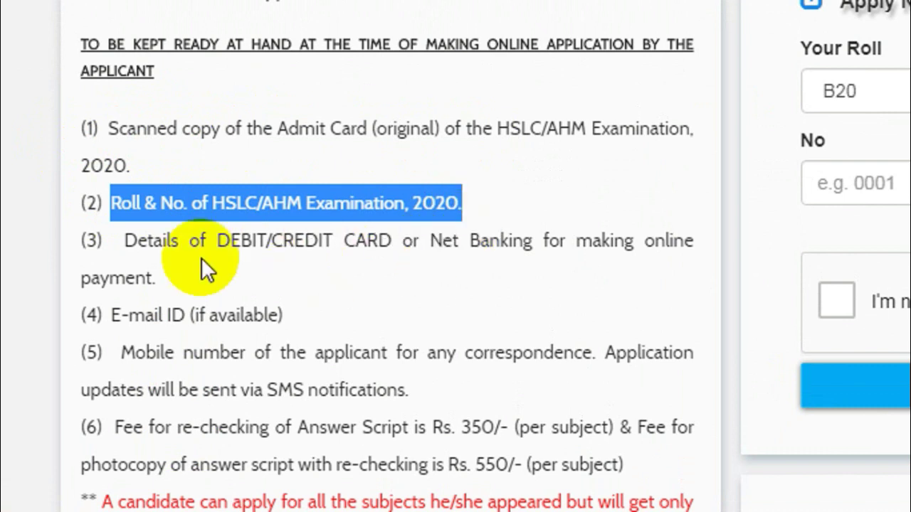
{"action": "left_click_drag", "start_coordinate": [216, 244], "coordinate": [391, 251]}
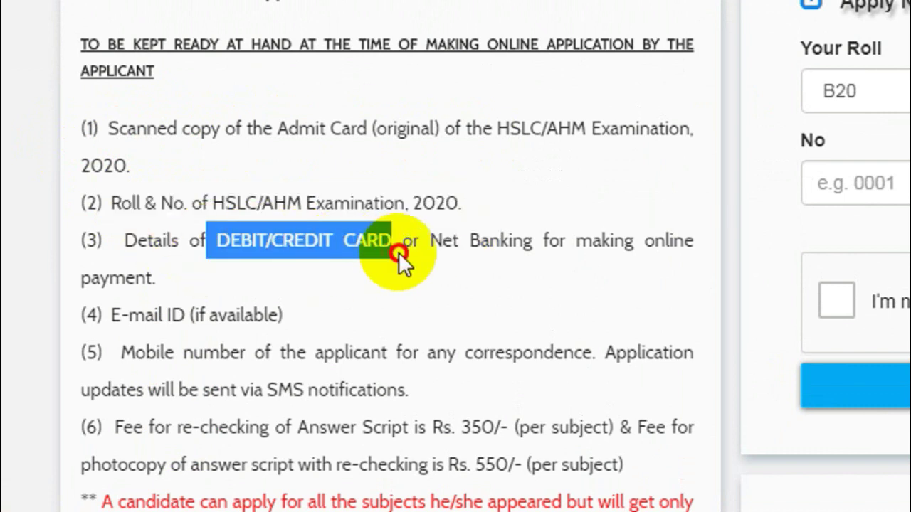
{"action": "left_click", "coordinate": [432, 244]}
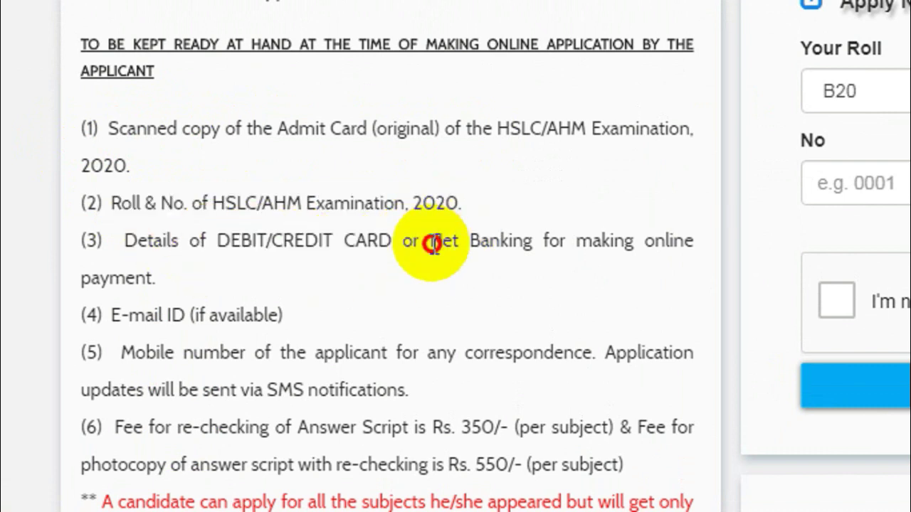
{"action": "left_click_drag", "start_coordinate": [433, 244], "coordinate": [534, 249]}
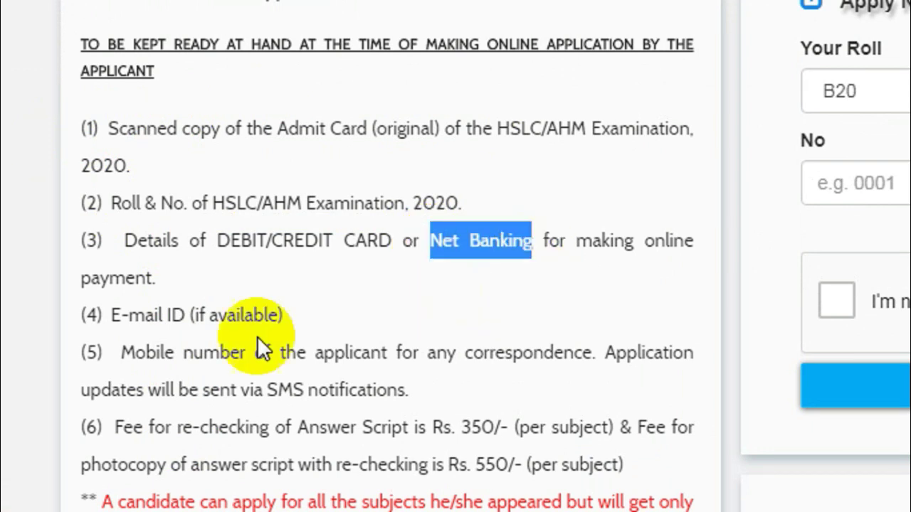
{"action": "left_click_drag", "start_coordinate": [108, 317], "coordinate": [185, 325]}
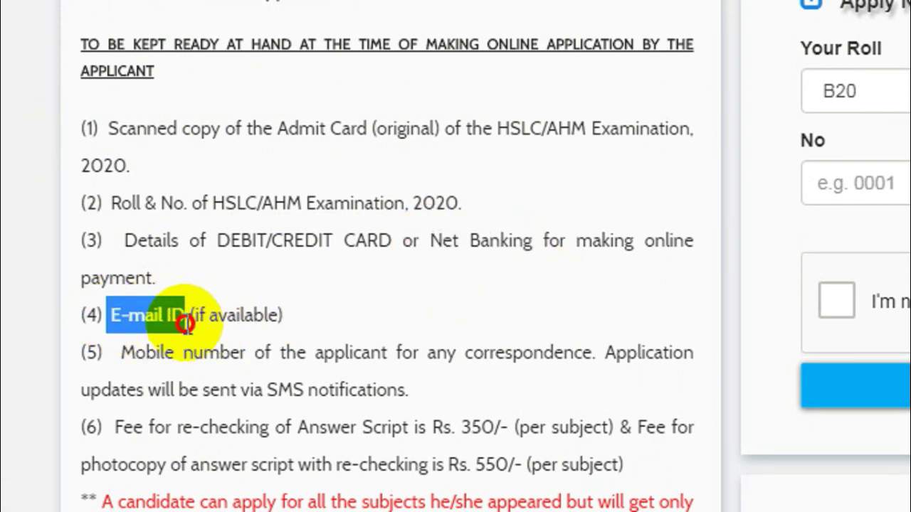
{"action": "left_click_drag", "start_coordinate": [301, 315], "coordinate": [186, 314]}
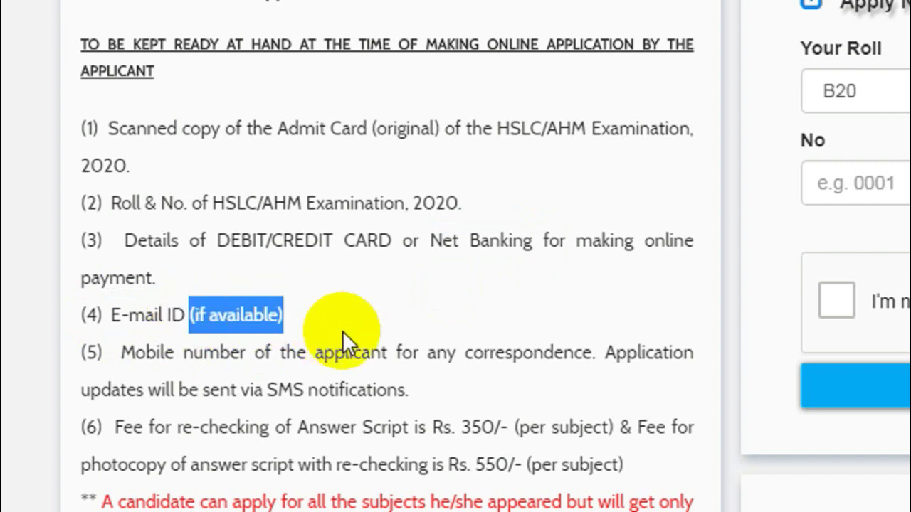
{"action": "left_click_drag", "start_coordinate": [120, 354], "coordinate": [259, 358]}
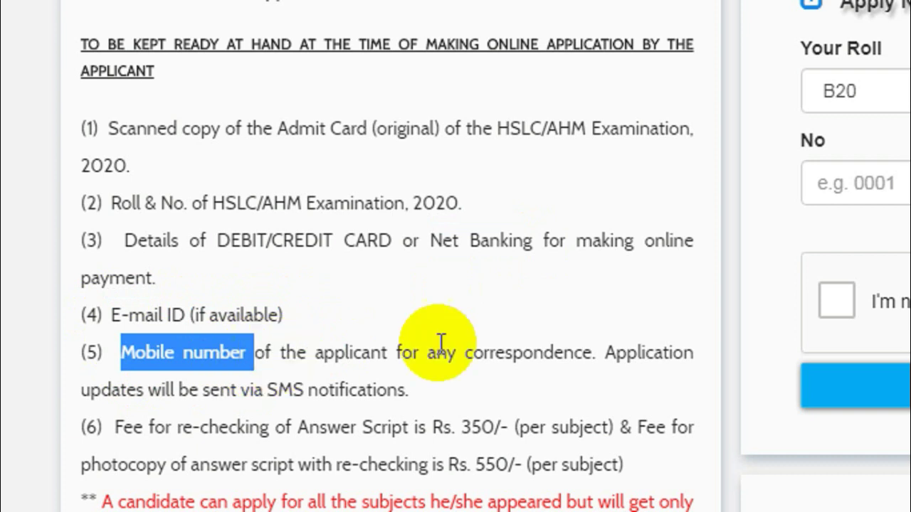
{"action": "scroll", "coordinate": [173, 392], "scroll_direction": "down", "scroll_amount": 1}
{"action": "scroll", "coordinate": [173, 392], "scroll_direction": "down", "scroll_amount": 2}
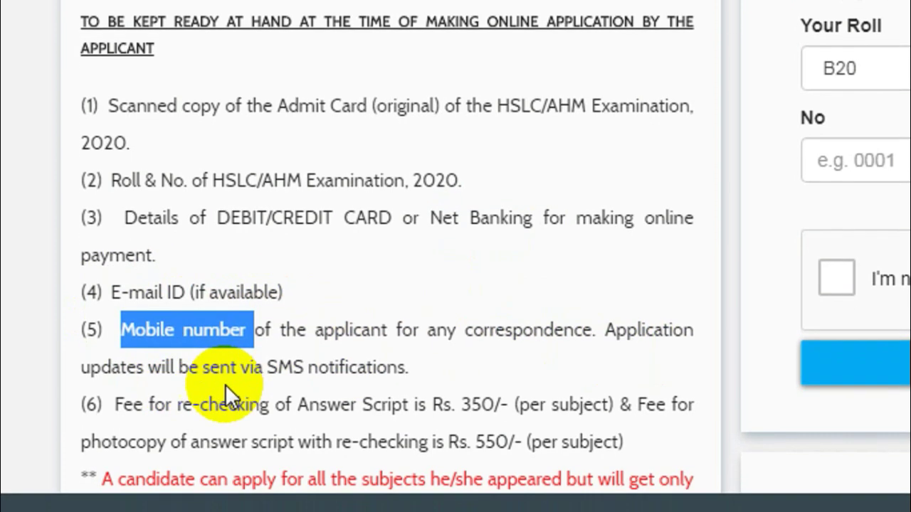
{"action": "left_click_drag", "start_coordinate": [263, 340], "coordinate": [396, 337]}
{"action": "scroll", "coordinate": [131, 387], "scroll_direction": "down", "scroll_amount": 1}
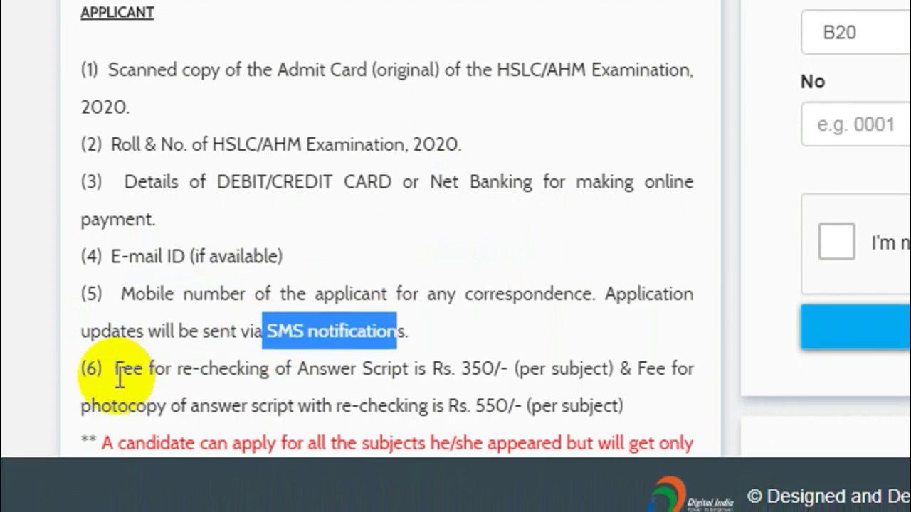
{"action": "left_click_drag", "start_coordinate": [114, 370], "coordinate": [360, 379]}
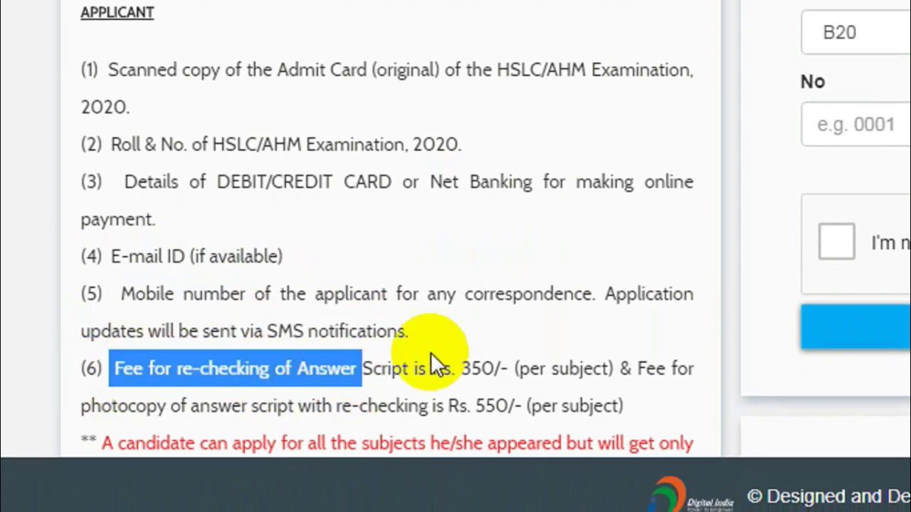
{"action": "left_click_drag", "start_coordinate": [427, 368], "coordinate": [494, 369]}
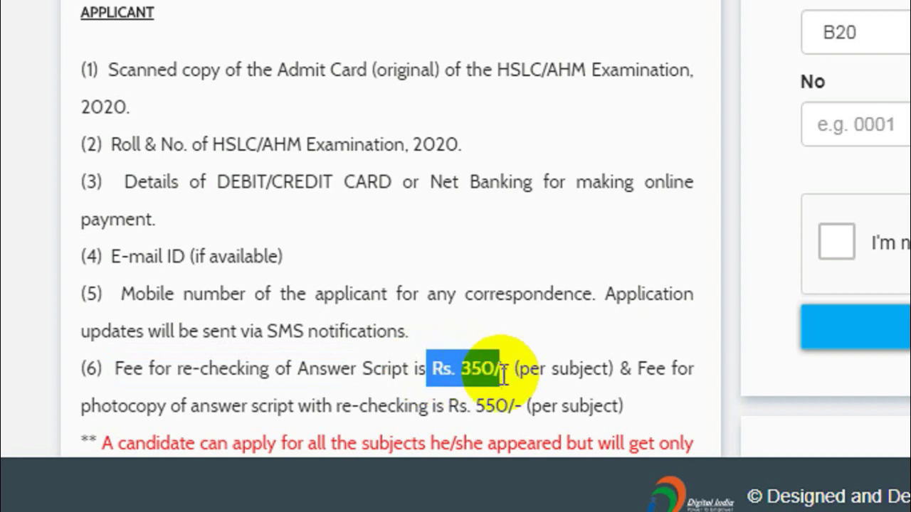
{"action": "scroll", "coordinate": [325, 417], "scroll_direction": "down", "scroll_amount": 1}
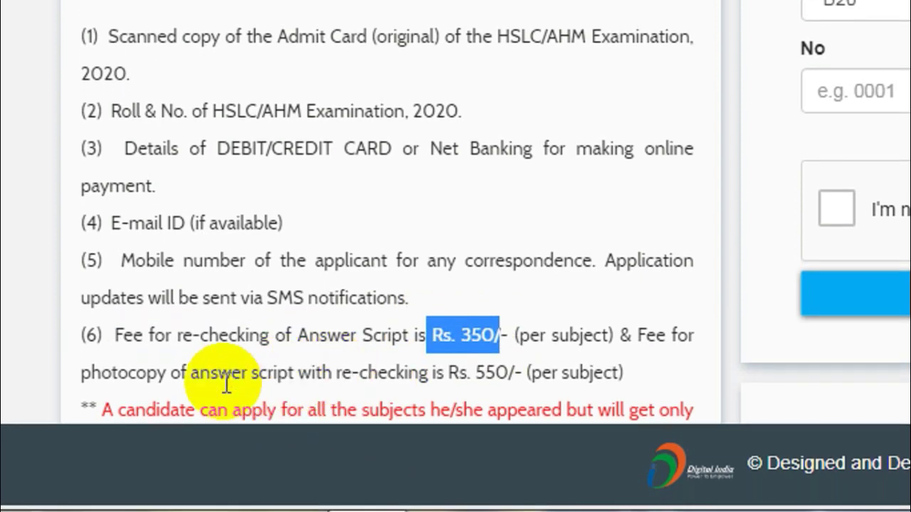
{"action": "left_click_drag", "start_coordinate": [83, 372], "coordinate": [511, 379]}
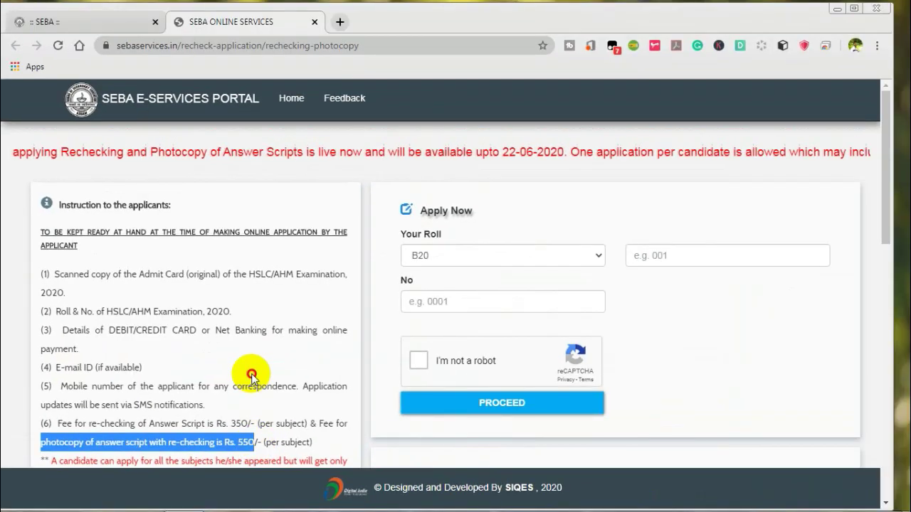
{"action": "left_click", "coordinate": [500, 249]}
{"action": "scroll", "coordinate": [251, 377], "scroll_direction": "down", "scroll_amount": 5}
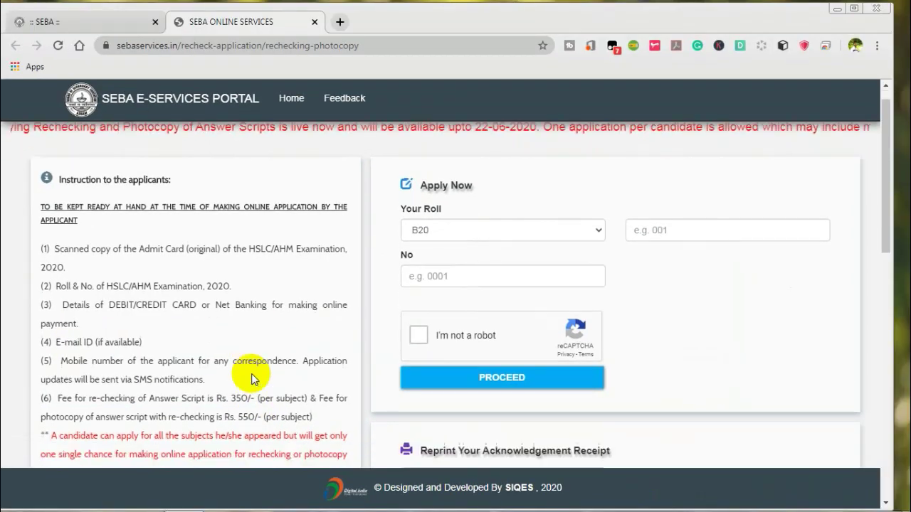
{"action": "scroll", "coordinate": [251, 379], "scroll_direction": "up", "scroll_amount": 1}
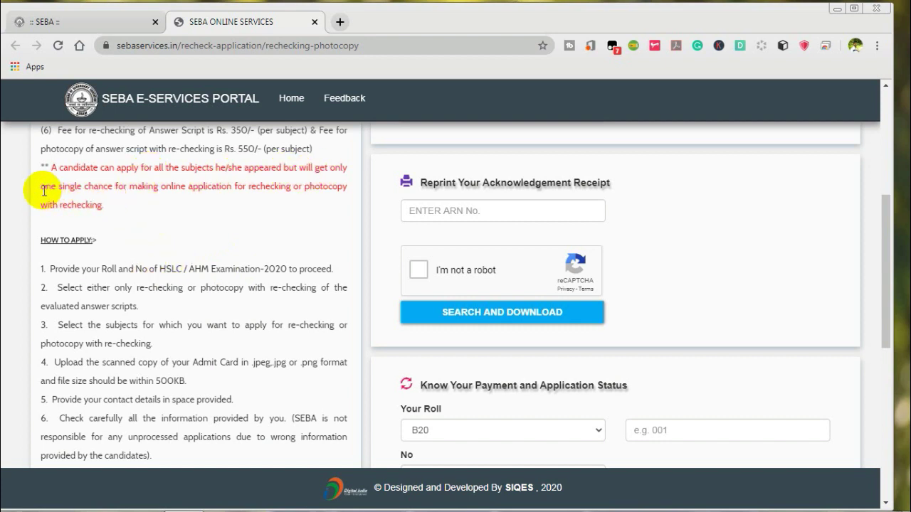
{"action": "left_click_drag", "start_coordinate": [75, 187], "coordinate": [124, 195]}
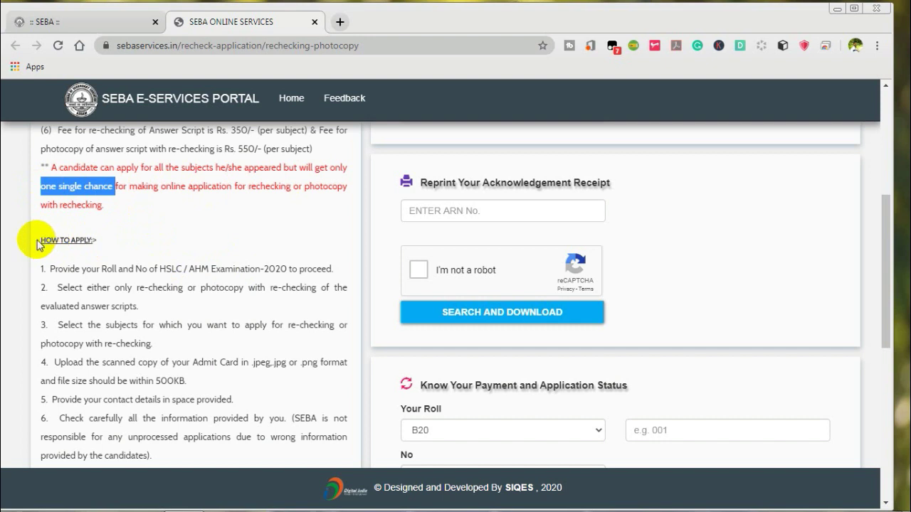
{"action": "left_click_drag", "start_coordinate": [37, 245], "coordinate": [108, 255]}
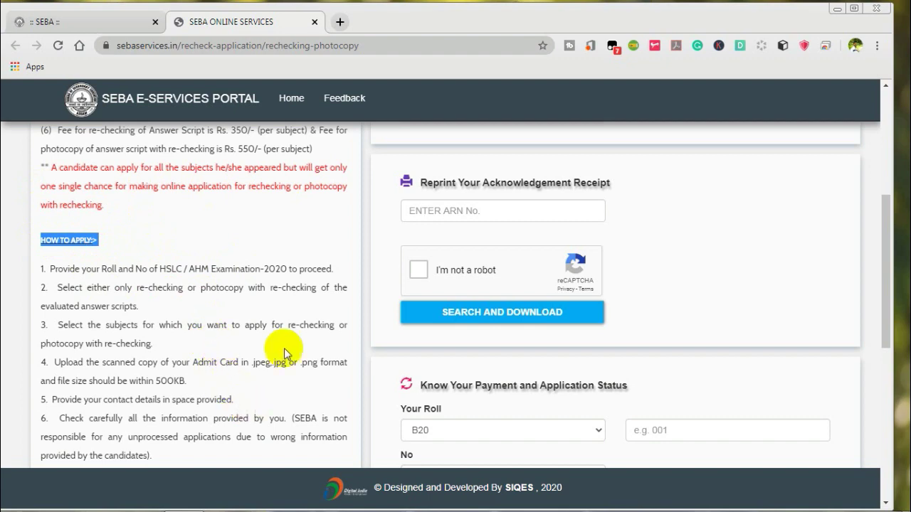
{"action": "left_click_drag", "start_coordinate": [891, 264], "coordinate": [866, 356]}
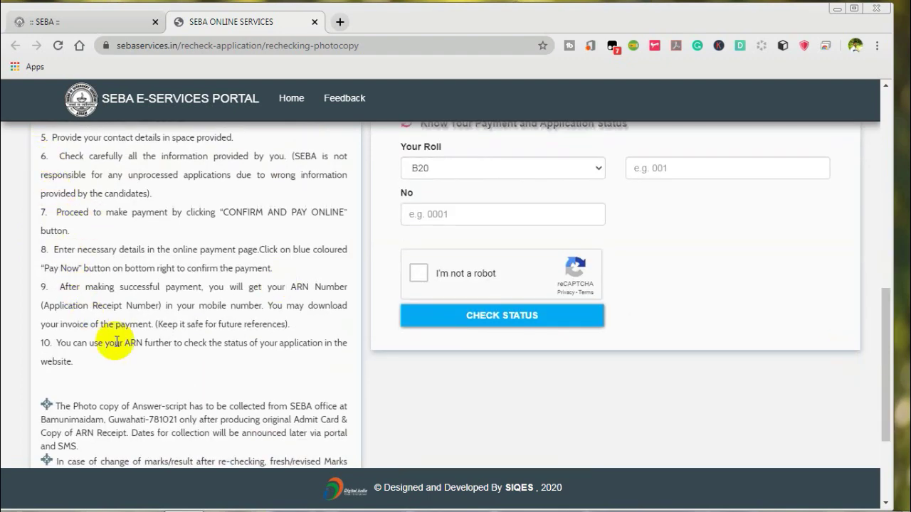
{"action": "left_click", "coordinate": [893, 324]}
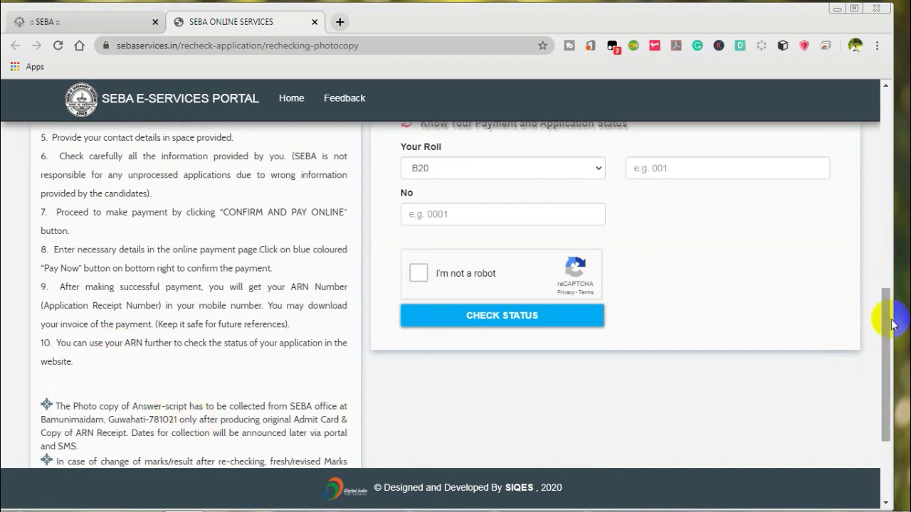
{"action": "left_click_drag", "start_coordinate": [889, 323], "coordinate": [875, 118]}
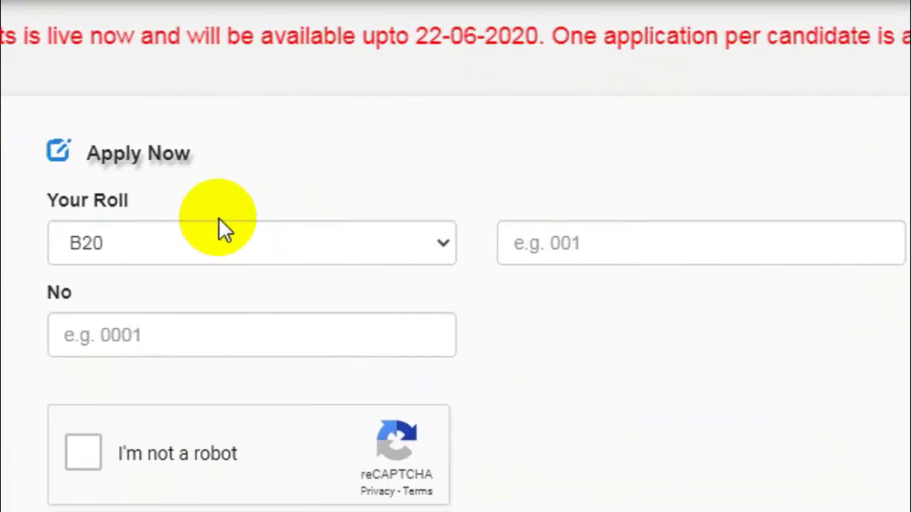
Enter the candidate's roll and number with the B20 prefix and tick 'I'm not a robot'.
{"action": "left_click", "coordinate": [265, 249]}
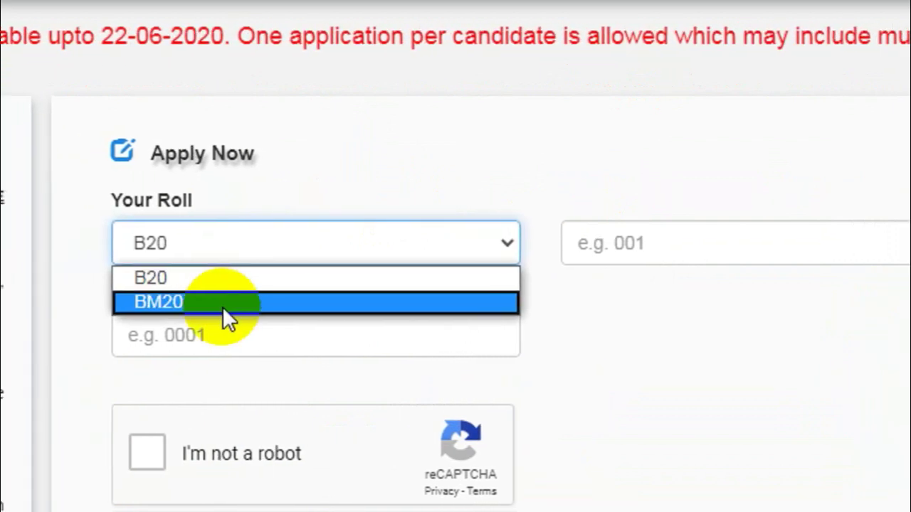
{"action": "left_click", "coordinate": [275, 242]}
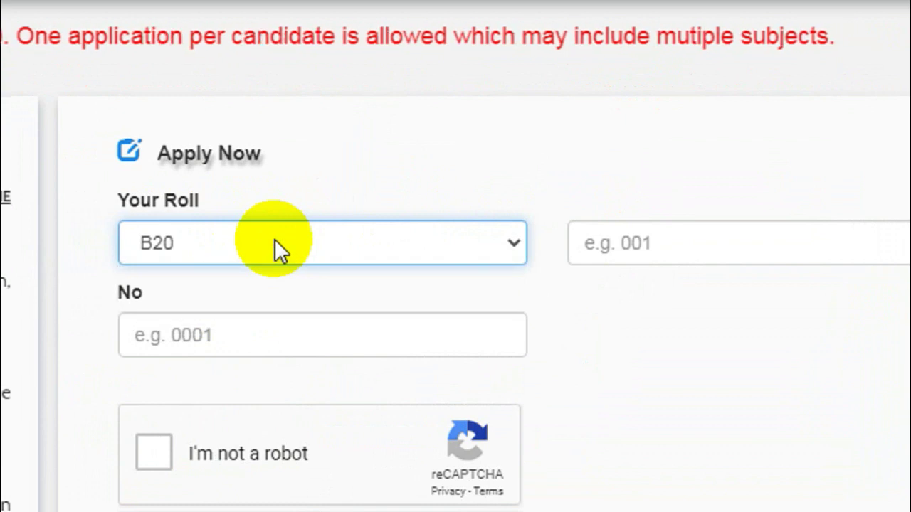
{"action": "left_click", "coordinate": [663, 253]}
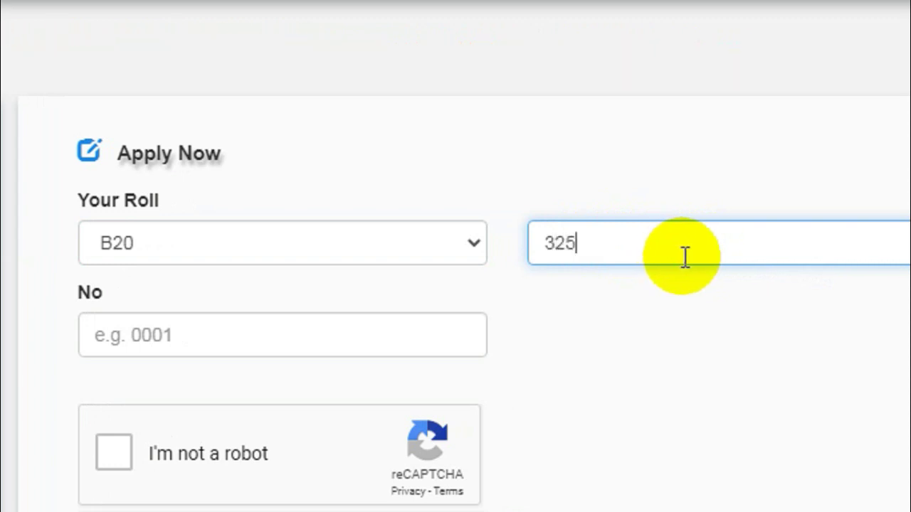
{"action": "key", "text": "Tab"}
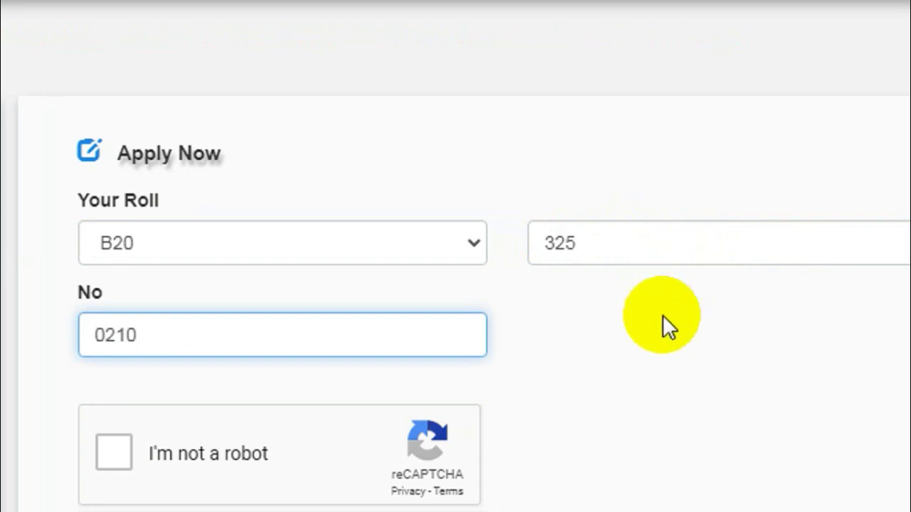
{"action": "left_click", "coordinate": [180, 375]}
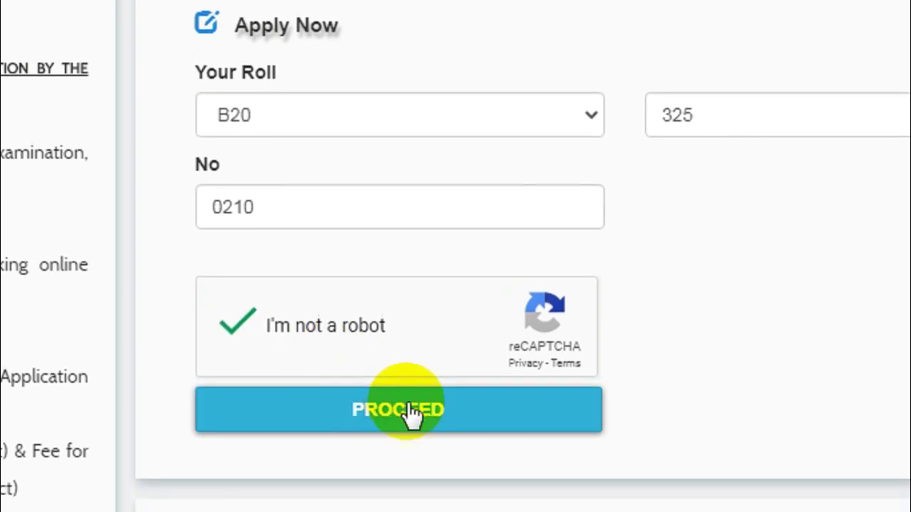
Submit the roll details with PROCEED and accept the marks-may-change warning with CONTINUE.
{"action": "left_click", "coordinate": [409, 459]}
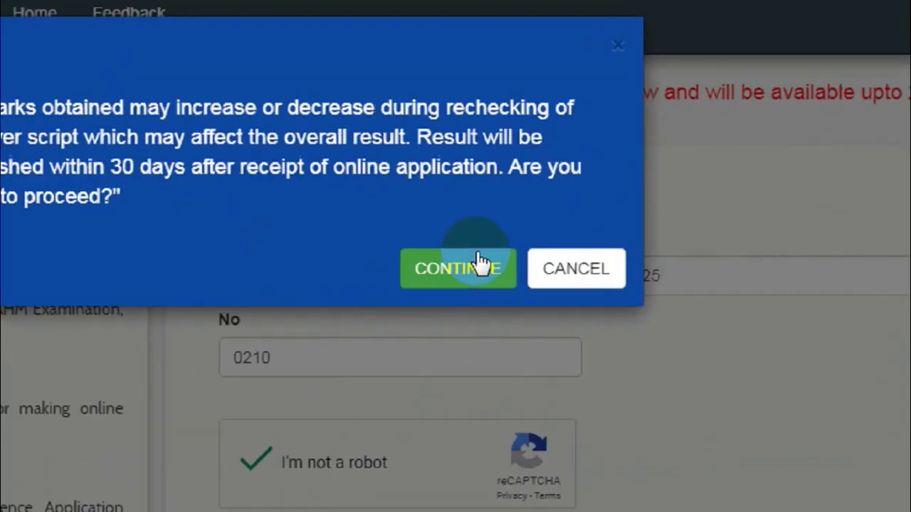
{"action": "left_click", "coordinate": [421, 272]}
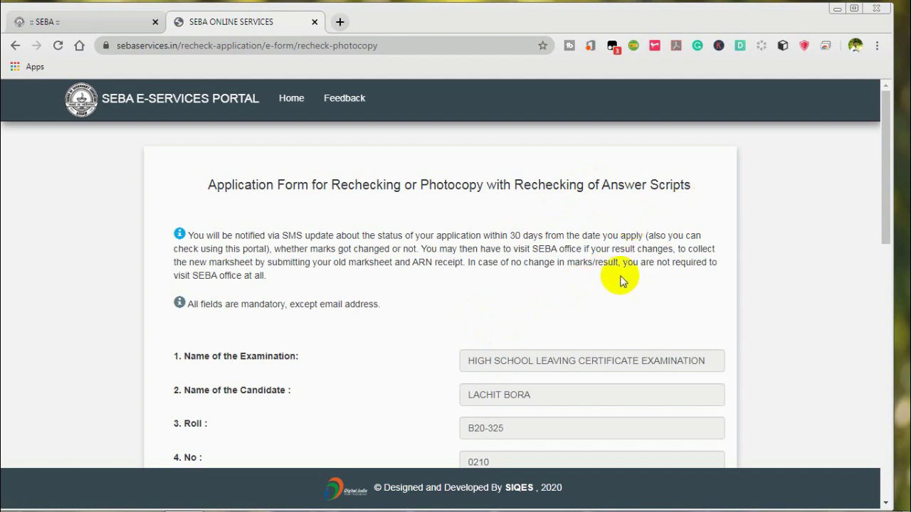
Scroll the loaded application form down to the Select Service Type section.
{"action": "left_click_drag", "start_coordinate": [888, 176], "coordinate": [888, 230]}
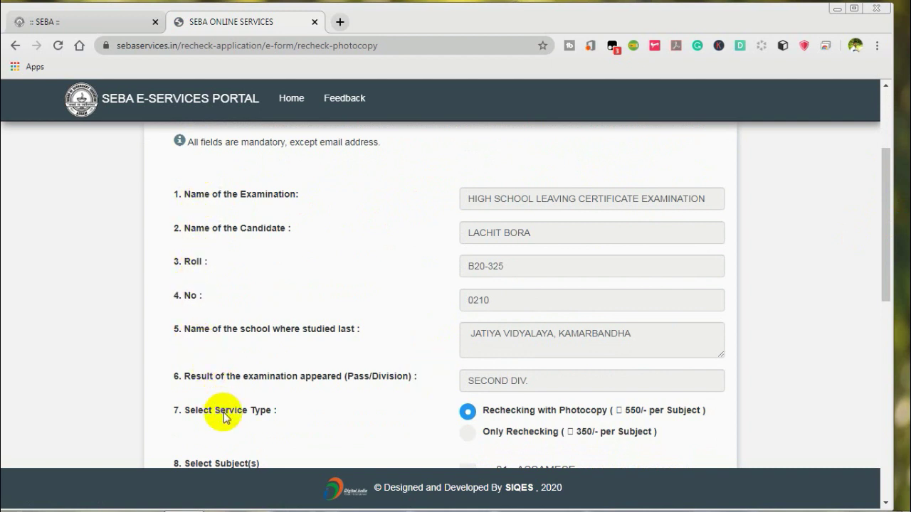
{"action": "scroll", "coordinate": [289, 416], "scroll_direction": "down", "scroll_amount": 2}
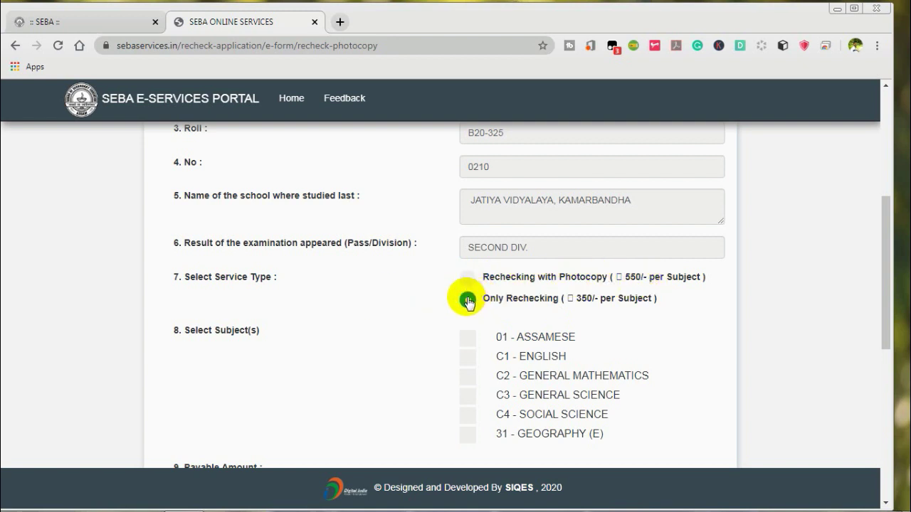
Select Only Rechecking and untick ASSAMESE and ENGLISH, leaving only C3 - GENERAL SCIENCE.
{"action": "left_click", "coordinate": [467, 299]}
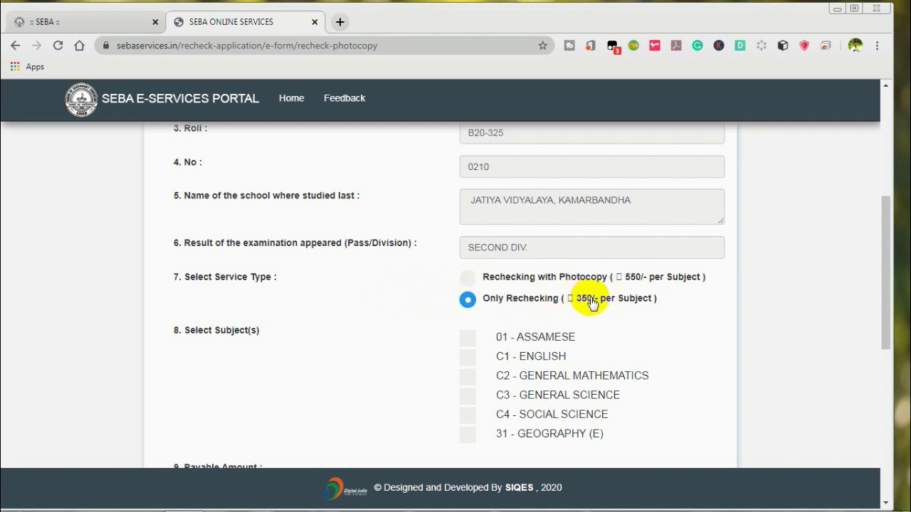
{"action": "left_click_drag", "start_coordinate": [884, 269], "coordinate": [893, 309]}
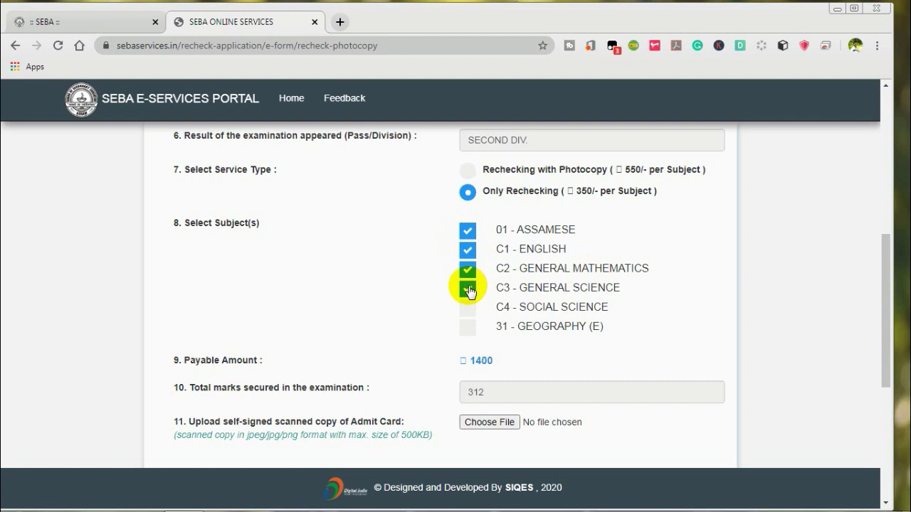
{"action": "left_click", "coordinate": [467, 233]}
{"action": "left_click", "coordinate": [468, 250]}
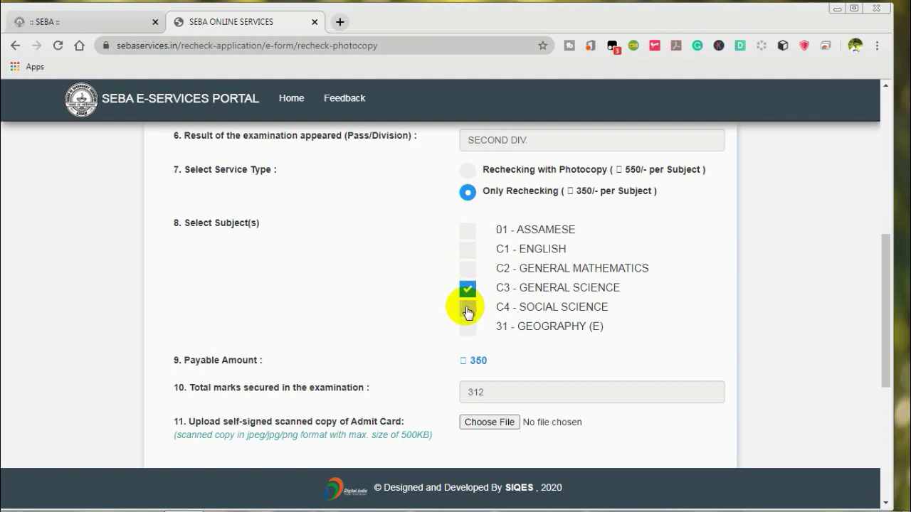
{"action": "left_click_drag", "start_coordinate": [891, 279], "coordinate": [892, 337]}
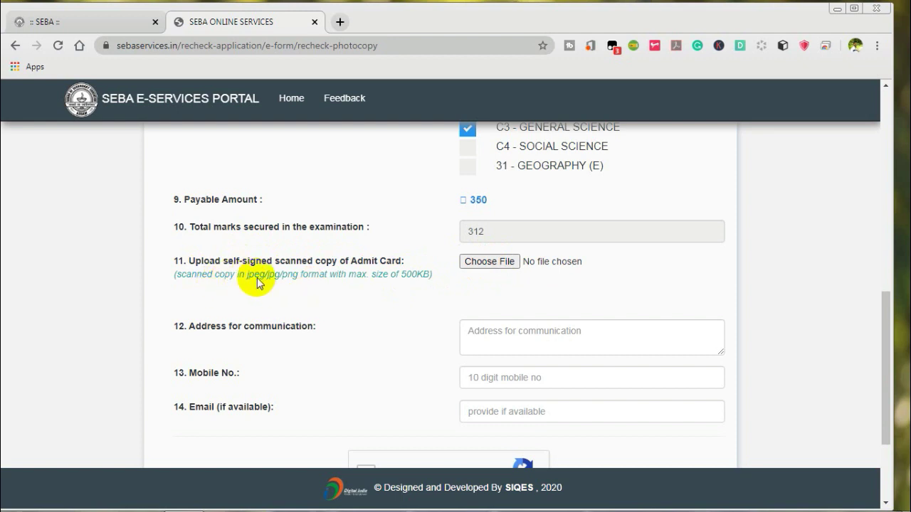
Highlight the image-format and 500KB size hints, pass the reCAPTCHA, and confirm to pay online.
{"action": "left_click_drag", "start_coordinate": [245, 274], "coordinate": [291, 276]}
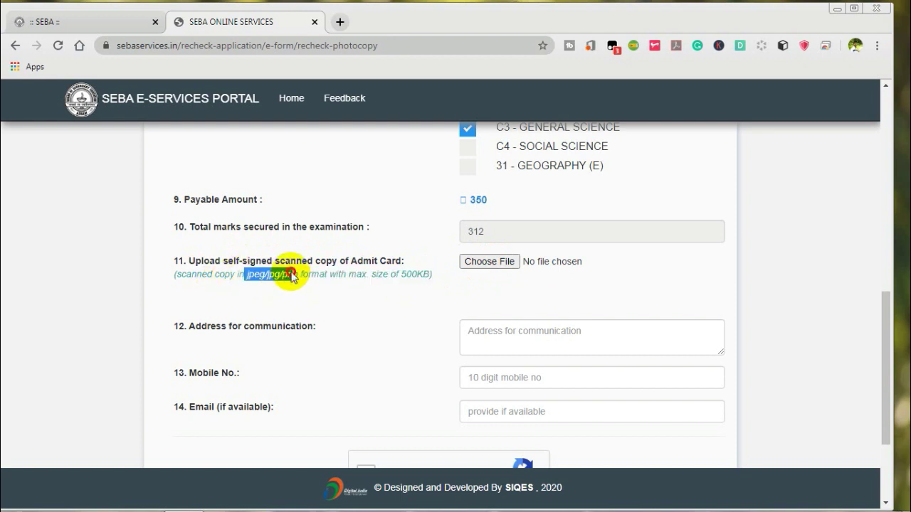
{"action": "double_click", "coordinate": [402, 278]}
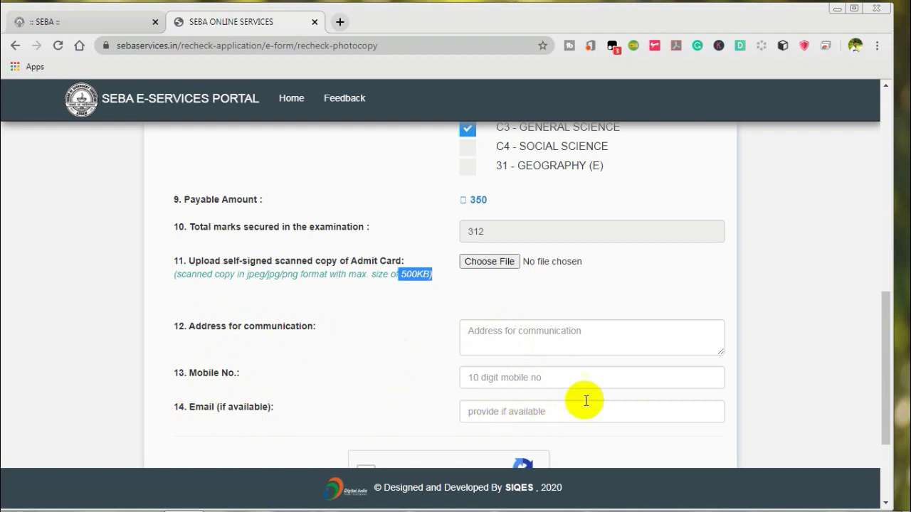
{"action": "left_click_drag", "start_coordinate": [878, 360], "coordinate": [885, 425]}
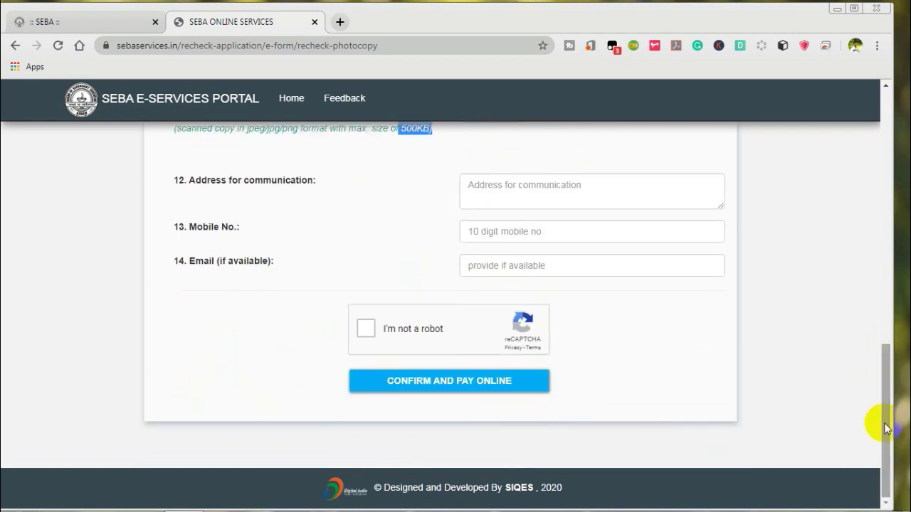
{"action": "left_click", "coordinate": [365, 334]}
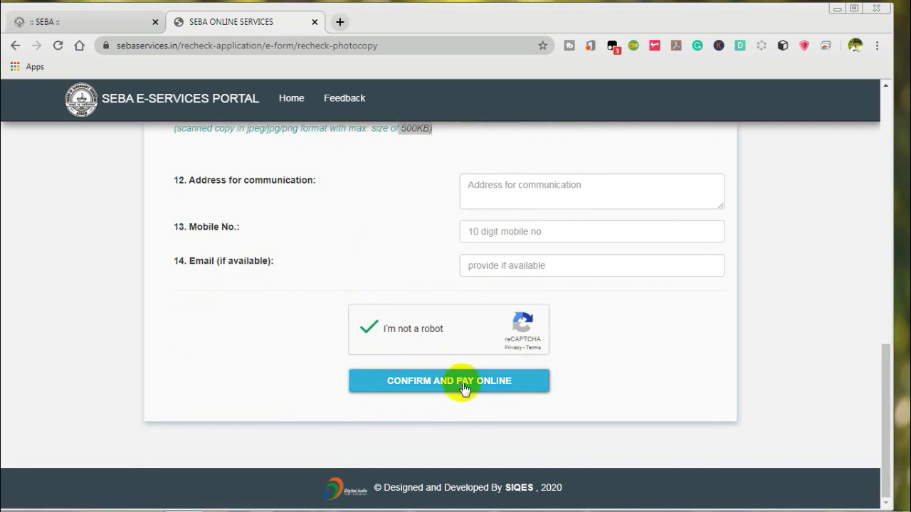
{"action": "left_click", "coordinate": [464, 388]}
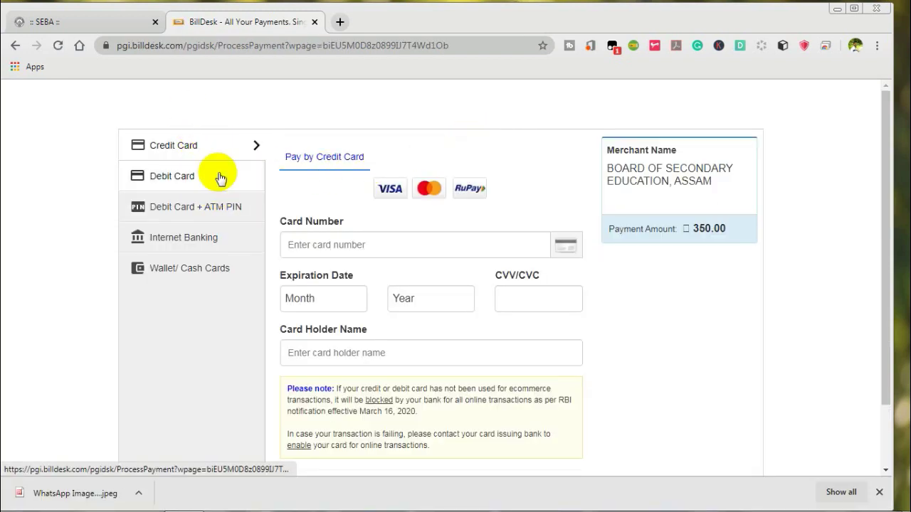
Show the Debit Card + ATM PIN option and browse its supported banks without choosing one.
{"action": "left_click", "coordinate": [150, 182]}
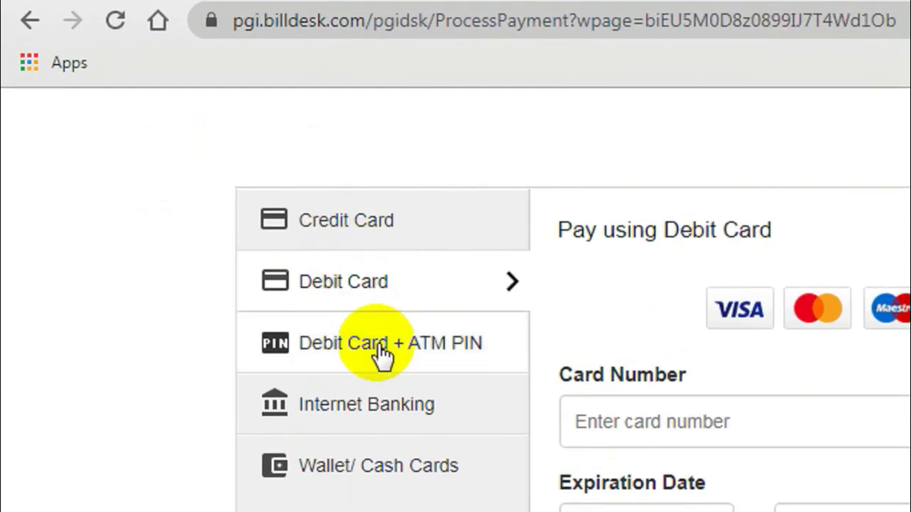
{"action": "left_click", "coordinate": [417, 361]}
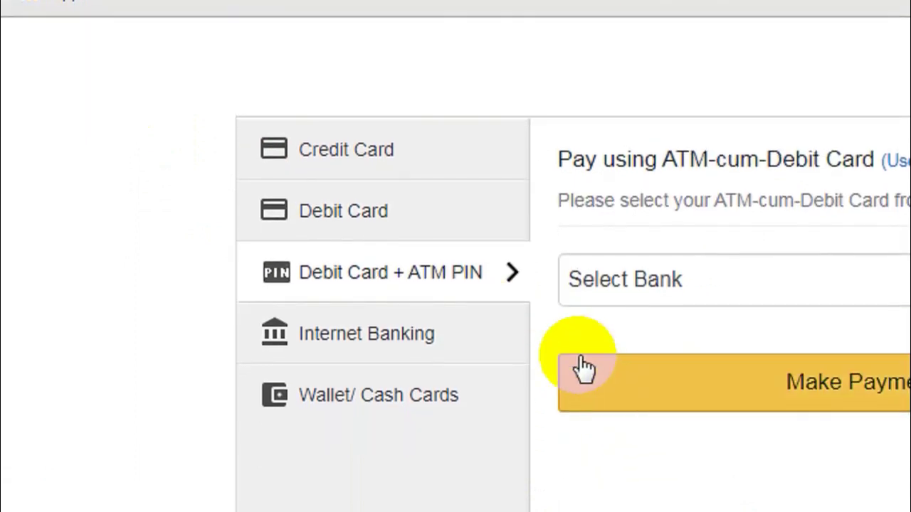
{"action": "left_click", "coordinate": [565, 290]}
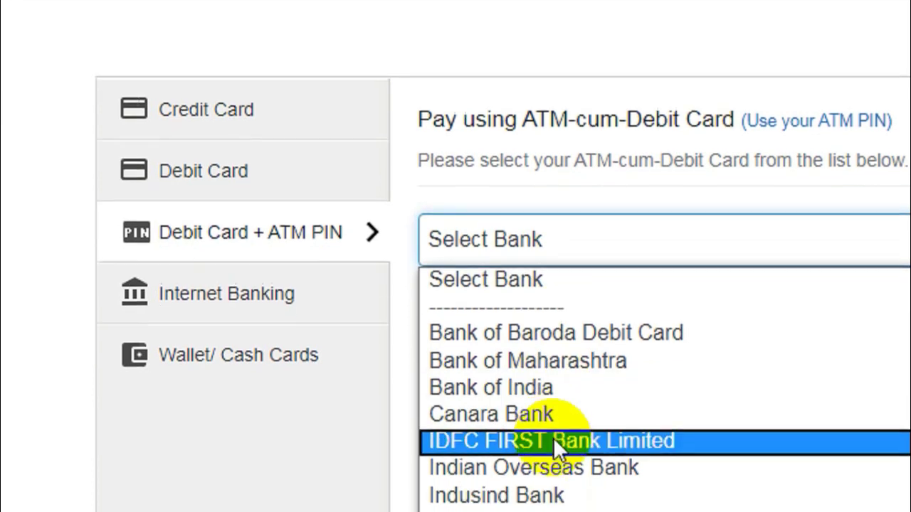
{"action": "left_click", "coordinate": [527, 238]}
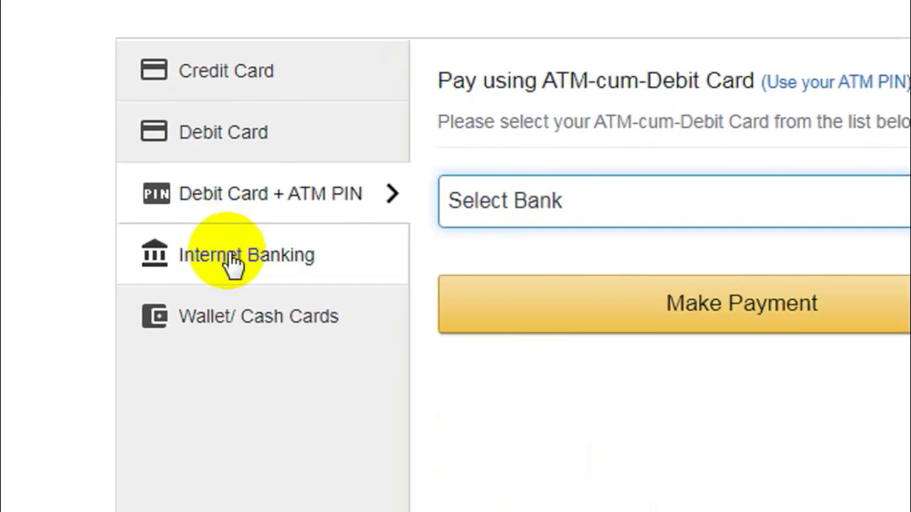
Switch to Internet Banking and browse its full bank list without selecting a bank.
{"action": "left_click", "coordinate": [214, 257]}
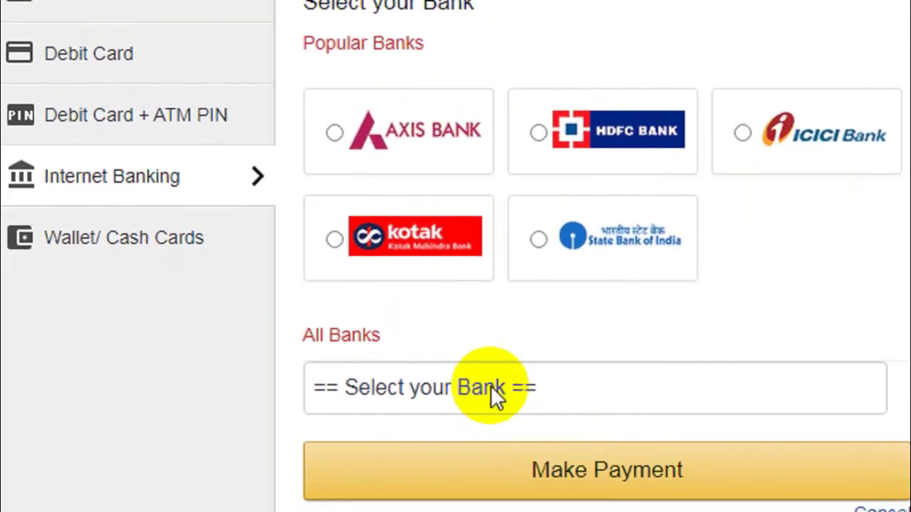
{"action": "left_click", "coordinate": [564, 473]}
{"action": "scroll", "coordinate": [422, 67], "scroll_direction": "down", "scroll_amount": 1}
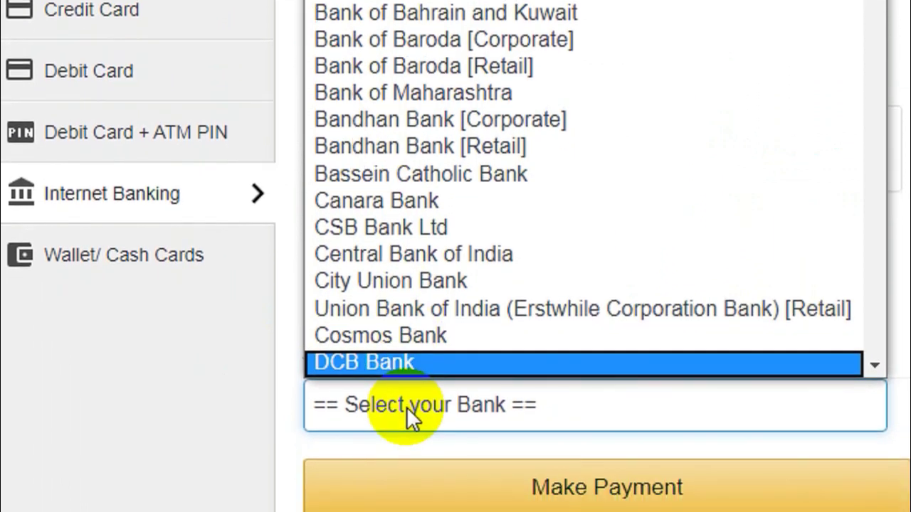
{"action": "left_click", "coordinate": [402, 462]}
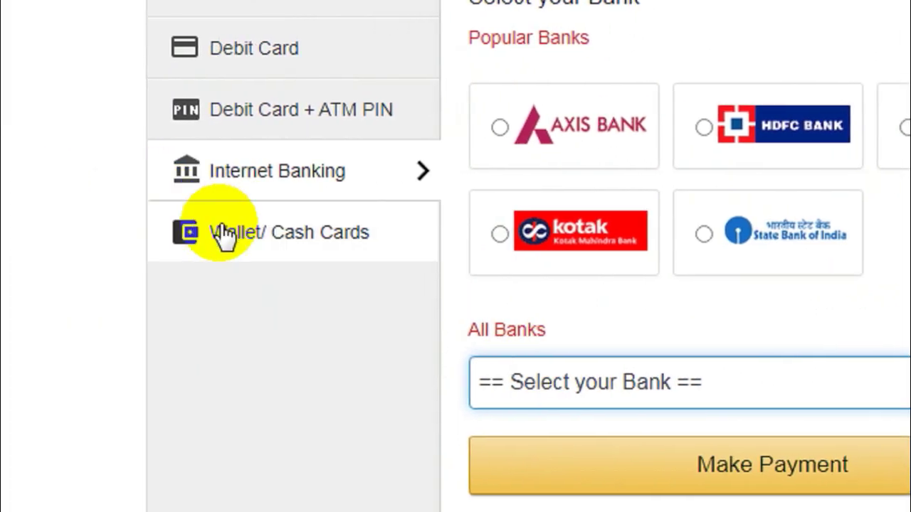
Switch to Wallet / Cash Cards and view the accepted wallets, leaving none chosen.
{"action": "left_click", "coordinate": [135, 252]}
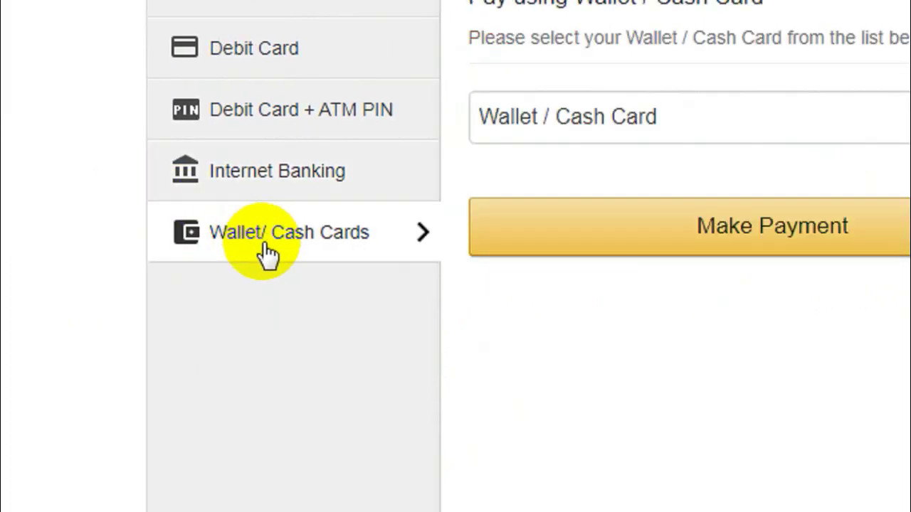
{"action": "left_click", "coordinate": [676, 122]}
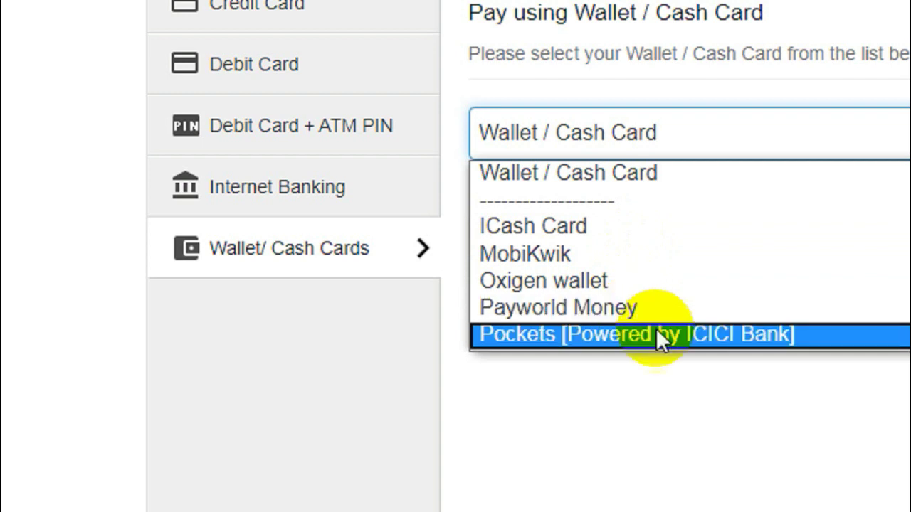
{"action": "left_click", "coordinate": [742, 126]}
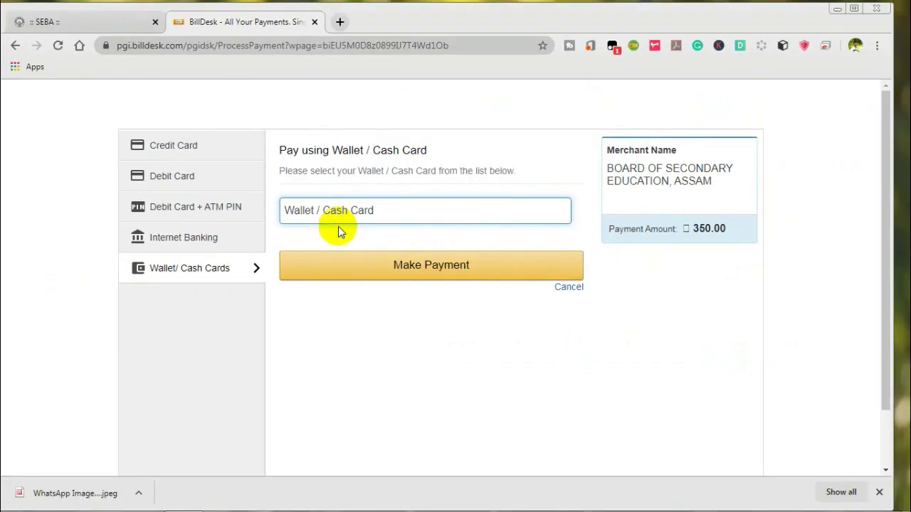
Abort the BillDesk transaction without a reason, dismiss the alert, and return to the SEBA tab.
{"action": "left_click", "coordinate": [569, 288]}
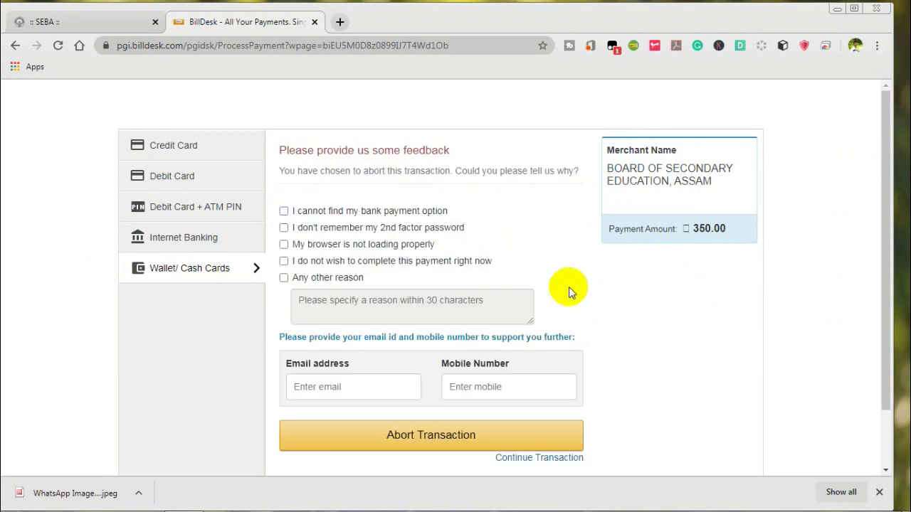
{"action": "left_click", "coordinate": [440, 440]}
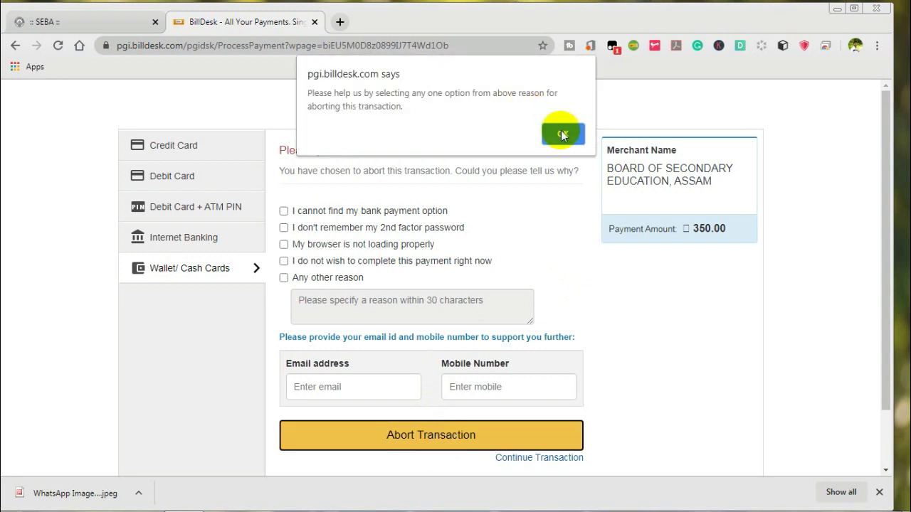
{"action": "left_click", "coordinate": [563, 135]}
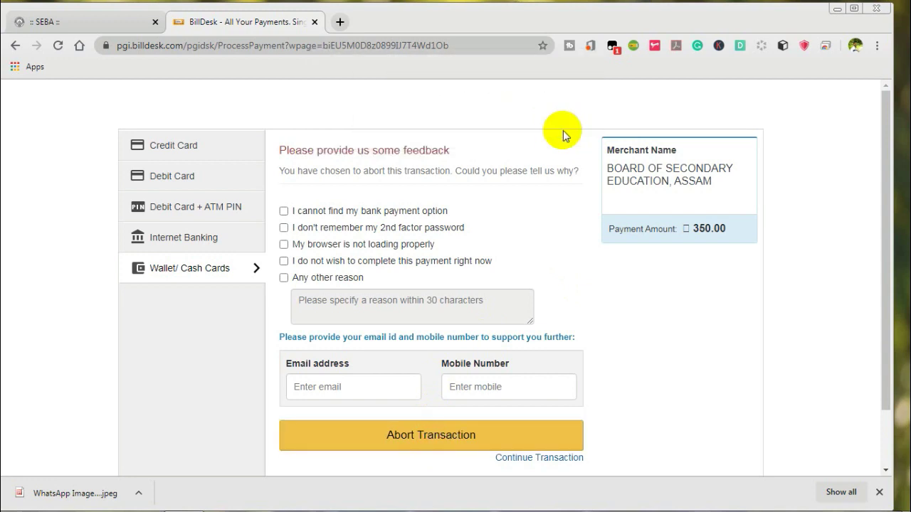
{"action": "left_click", "coordinate": [112, 25]}
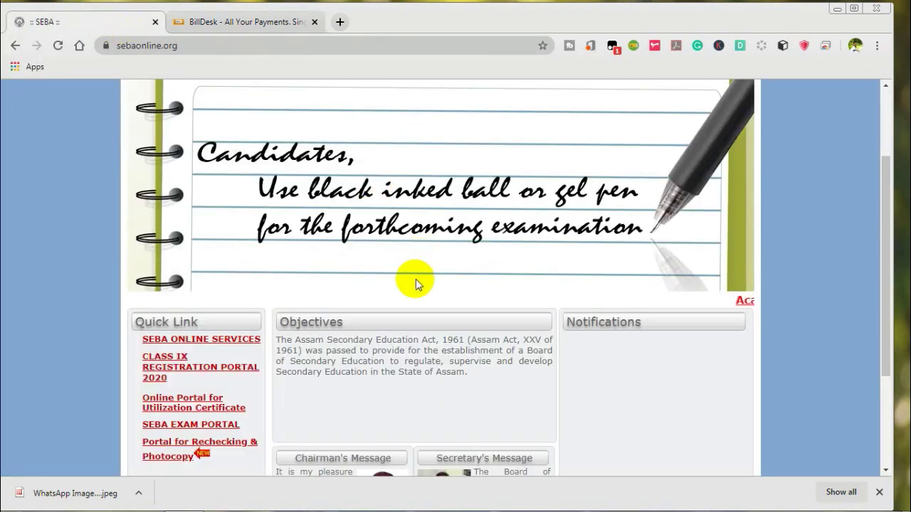
Reopen 'Portal for Rechecking & Photocopy' from the sebaonline.org Quick Link section.
{"action": "left_click_drag", "start_coordinate": [888, 211], "coordinate": [892, 264]}
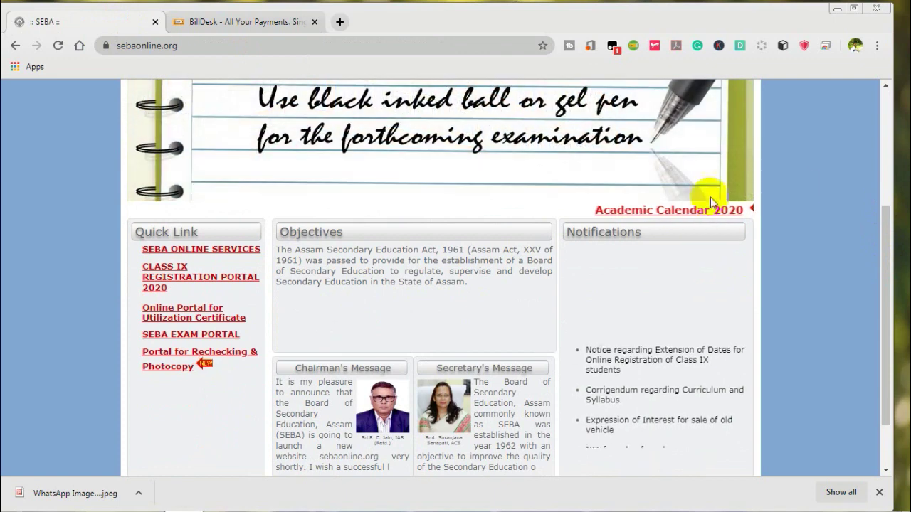
{"action": "left_click_drag", "start_coordinate": [889, 244], "coordinate": [880, 197]}
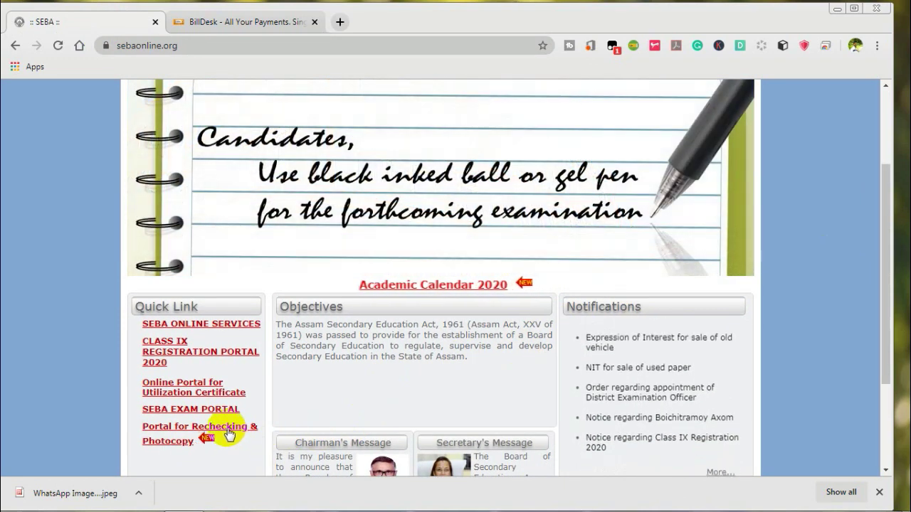
{"action": "left_click", "coordinate": [228, 431]}
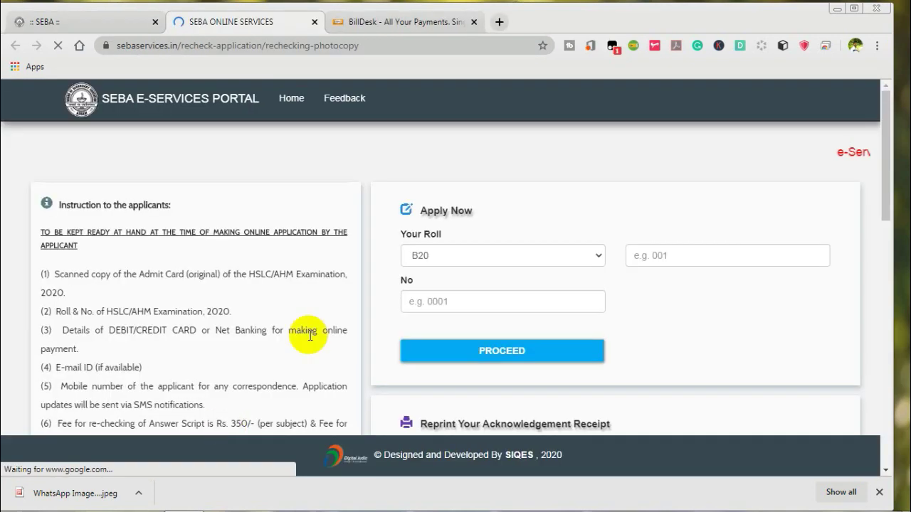
Tick 'I'm not a robot' under Reprint Your Acknowledgement Receipt, leaving the ARN field empty.
{"action": "left_click_drag", "start_coordinate": [888, 187], "coordinate": [898, 283]}
{"action": "left_click", "coordinate": [472, 223]}
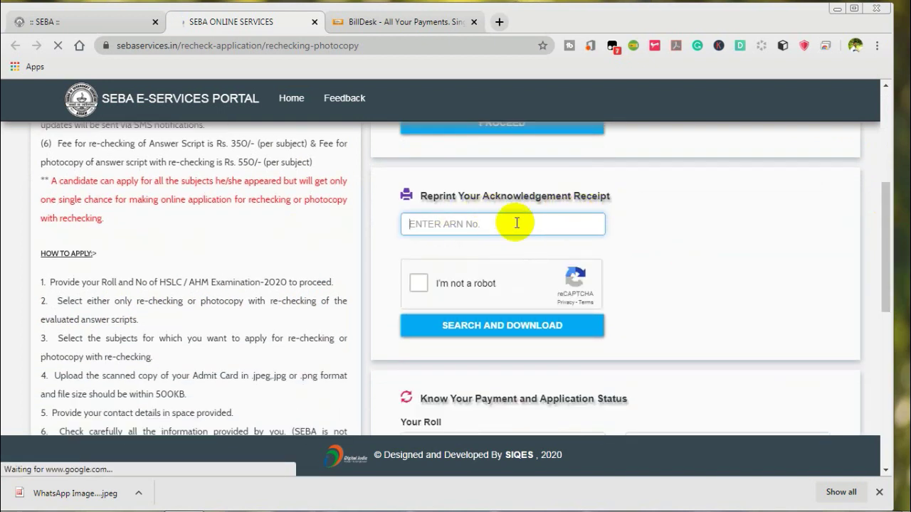
{"action": "left_click", "coordinate": [420, 284]}
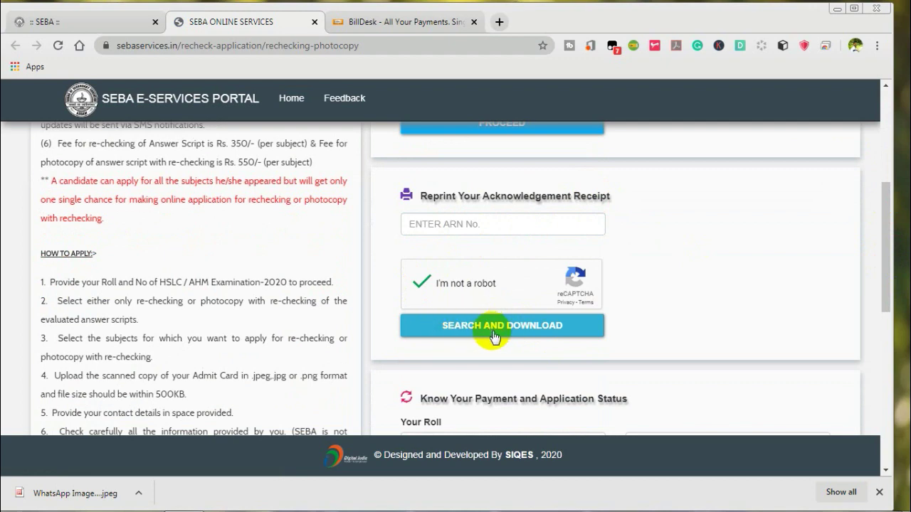
{"action": "left_click_drag", "start_coordinate": [883, 299], "coordinate": [890, 349]}
Tick 'I'm not a robot' above CHECK STATUS, leaving the roll and No fields blank.
{"action": "left_click_drag", "start_coordinate": [421, 168], "coordinate": [623, 167]}
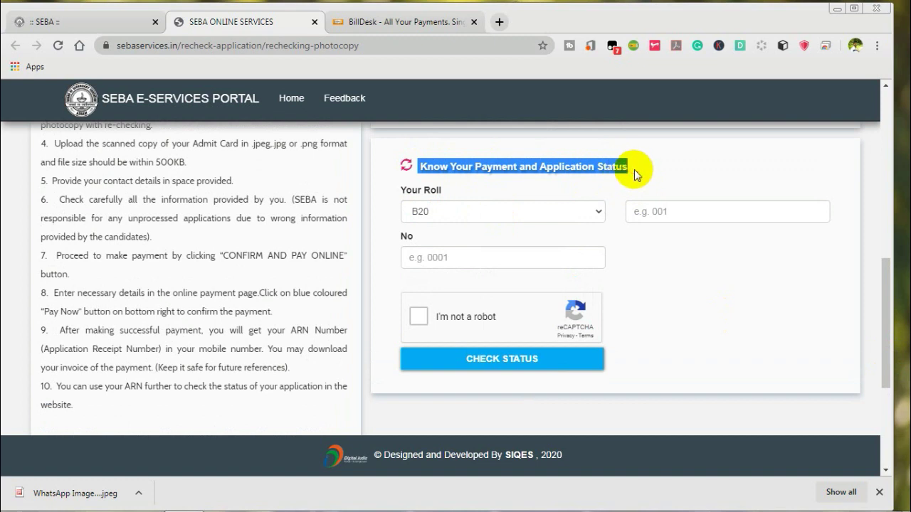
{"action": "left_click", "coordinate": [674, 210]}
{"action": "left_click", "coordinate": [475, 259]}
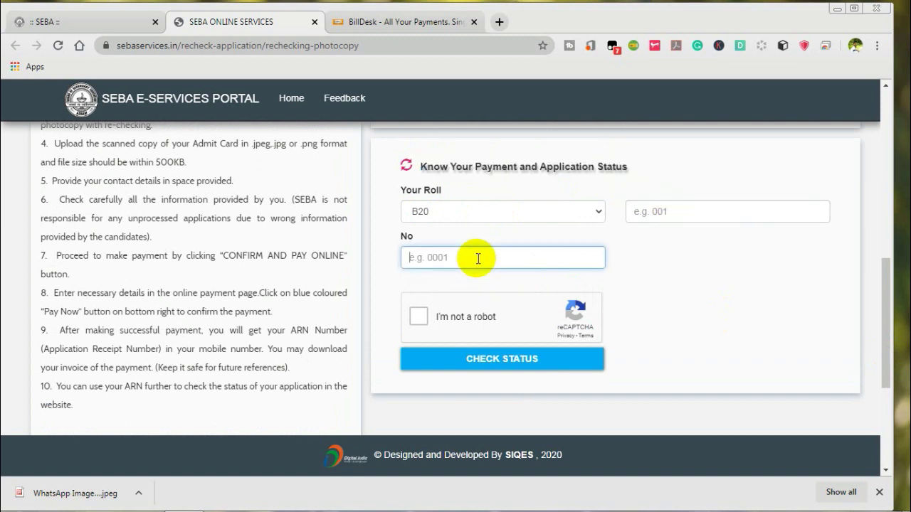
{"action": "left_click", "coordinate": [419, 316]}
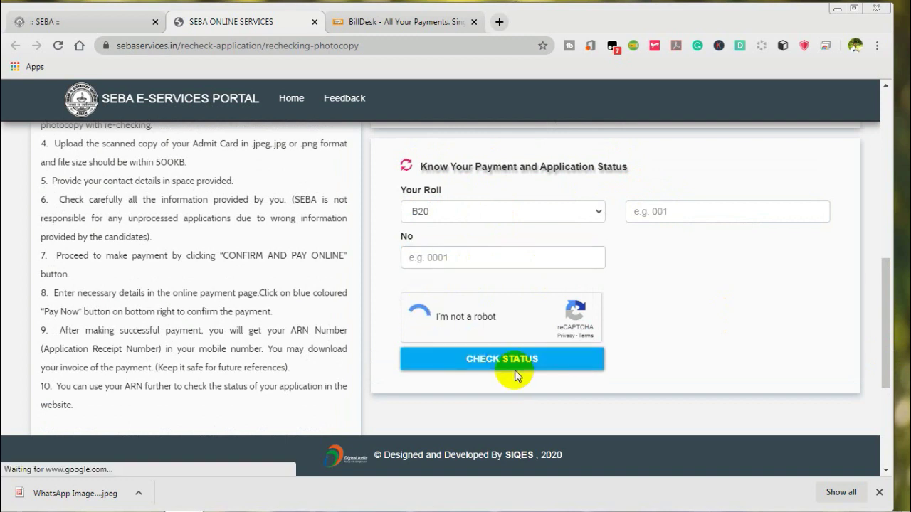